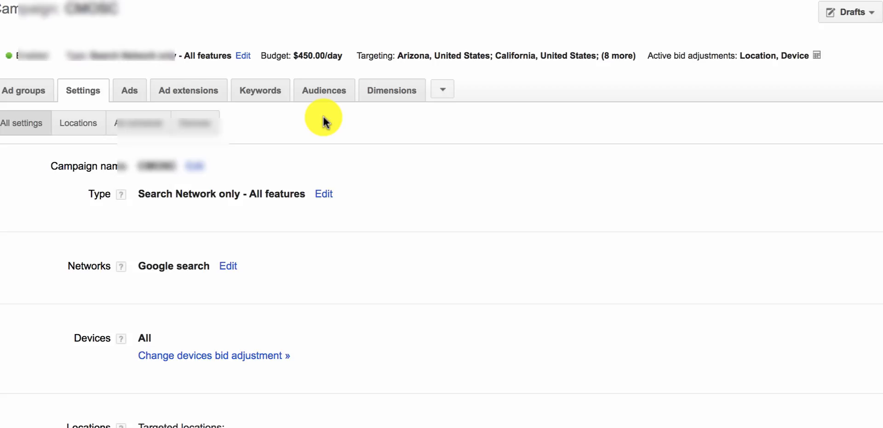
Check the network and feature options in the campaign type settings, keeping Search Network only selected
{"action": "scroll", "coordinate": [323, 118], "scroll_direction": "down", "scroll_amount": 2}
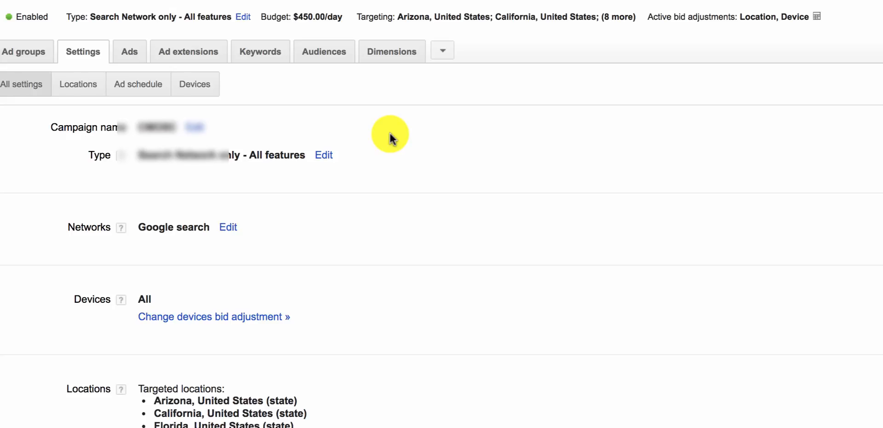
{"action": "left_click", "coordinate": [321, 158]}
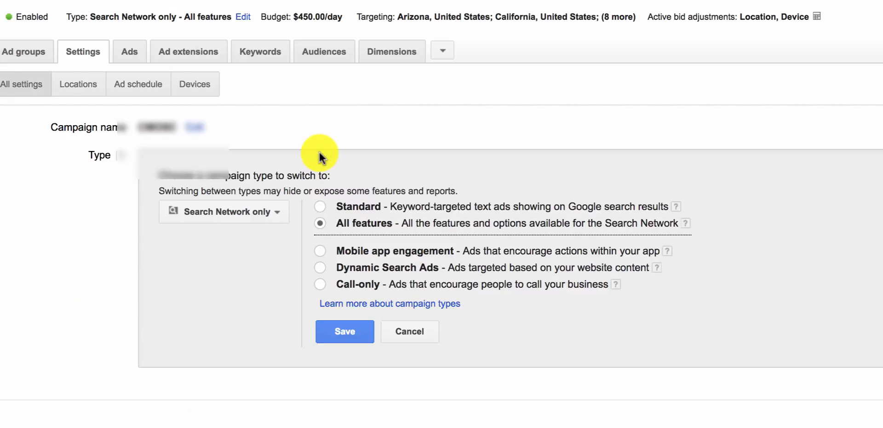
{"action": "left_click", "coordinate": [261, 214]}
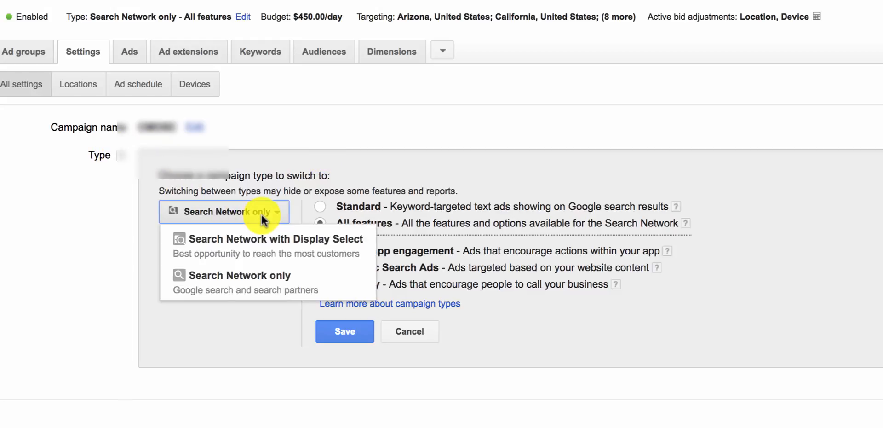
{"action": "left_click", "coordinate": [269, 275]}
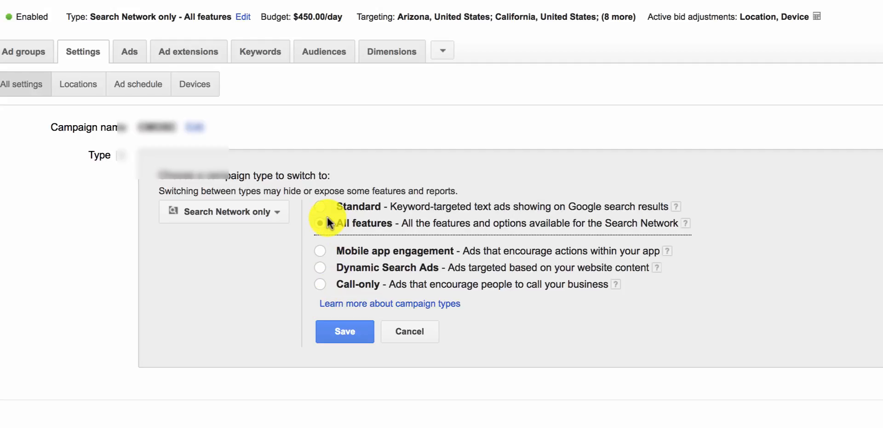
Check the search partners option in the campaign's Networks setting and cancel the edit
{"action": "scroll", "coordinate": [255, 254], "scroll_direction": "down", "scroll_amount": 2}
{"action": "scroll", "coordinate": [255, 254], "scroll_direction": "down", "scroll_amount": 2}
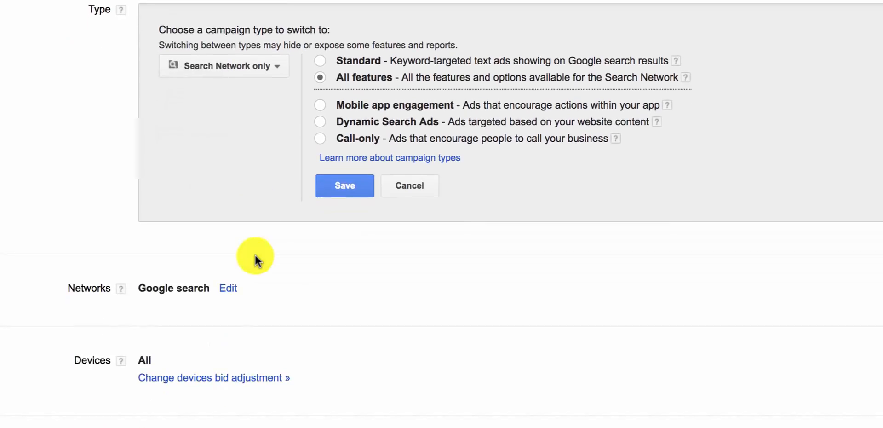
{"action": "scroll", "coordinate": [152, 280], "scroll_direction": "down", "scroll_amount": 2}
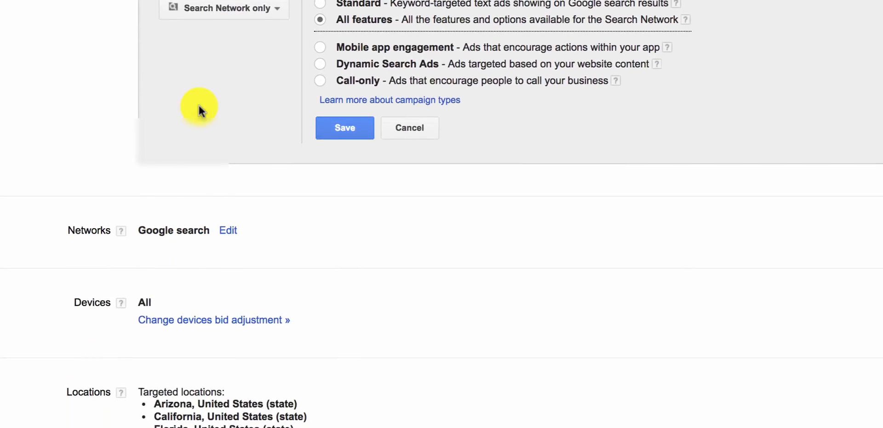
{"action": "scroll", "coordinate": [198, 106], "scroll_direction": "up", "scroll_amount": 1}
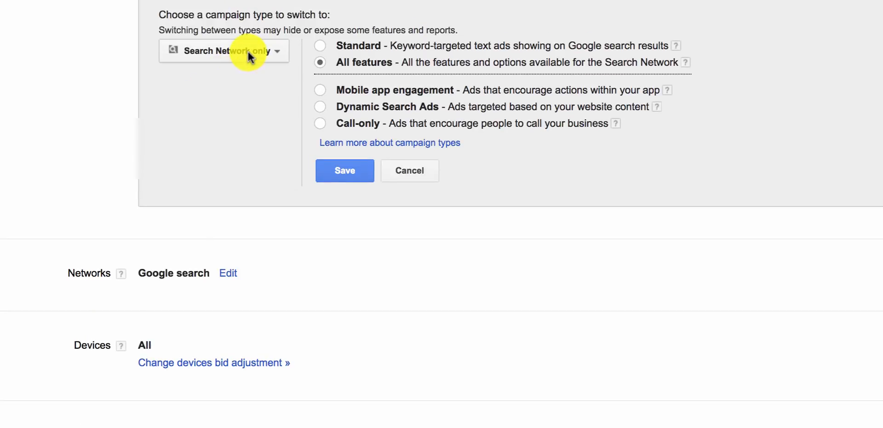
{"action": "left_click", "coordinate": [227, 274]}
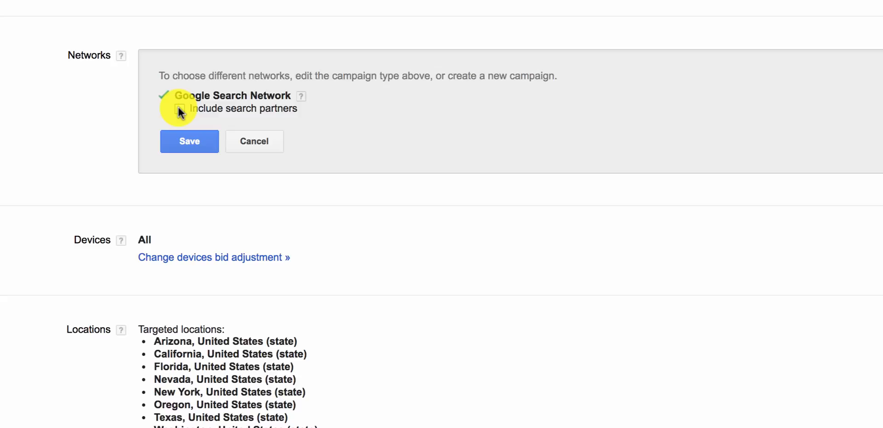
{"action": "left_click", "coordinate": [245, 138]}
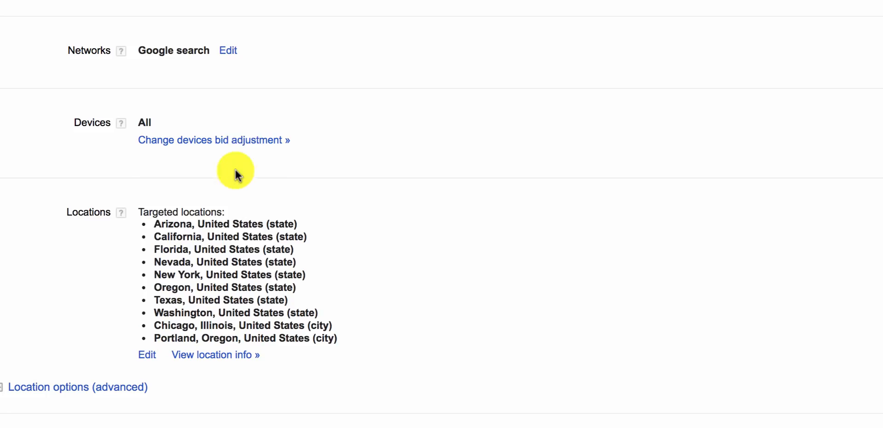
Read the help notes for the Devices and Locations settings
{"action": "left_click", "coordinate": [121, 125]}
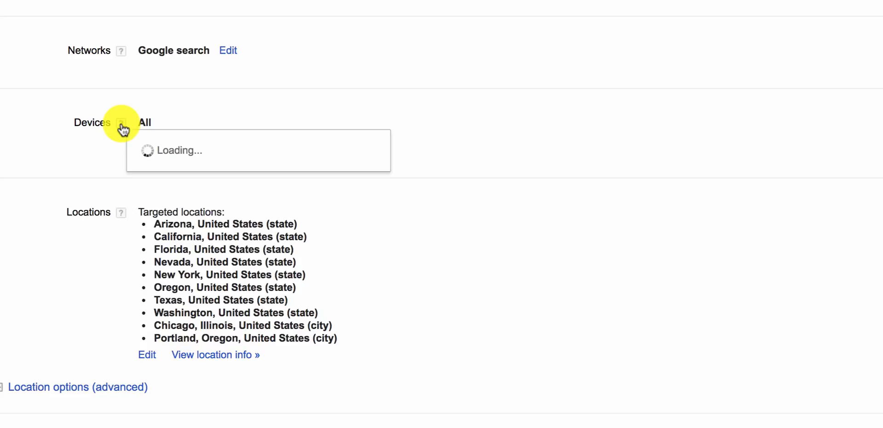
{"action": "left_click", "coordinate": [96, 150]}
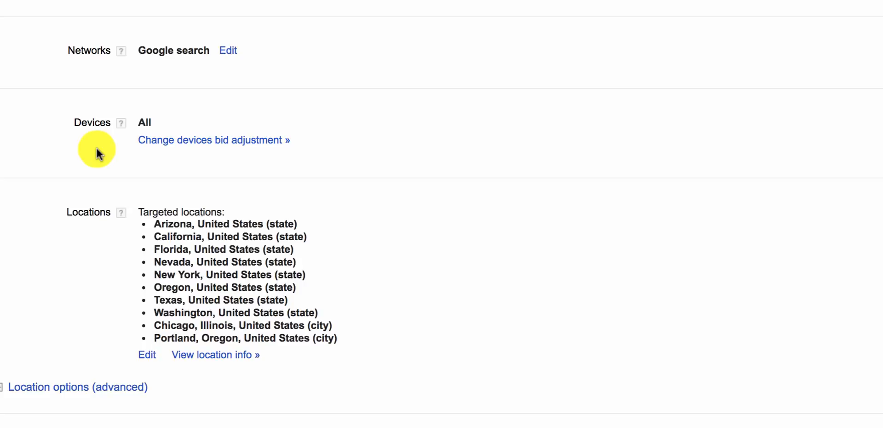
{"action": "scroll", "coordinate": [69, 271], "scroll_direction": "down", "scroll_amount": 3}
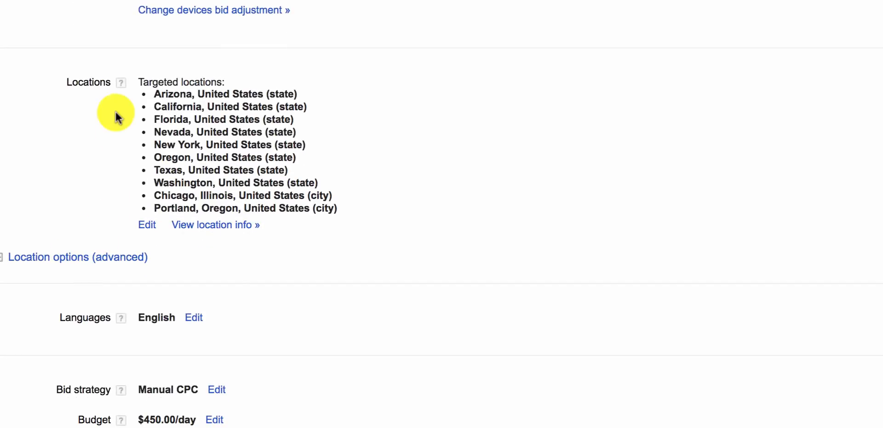
{"action": "left_click", "coordinate": [119, 88]}
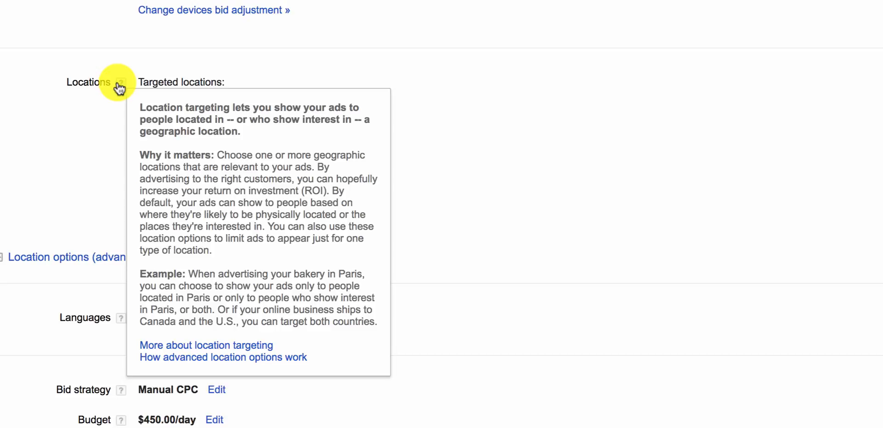
{"action": "left_click", "coordinate": [40, 184]}
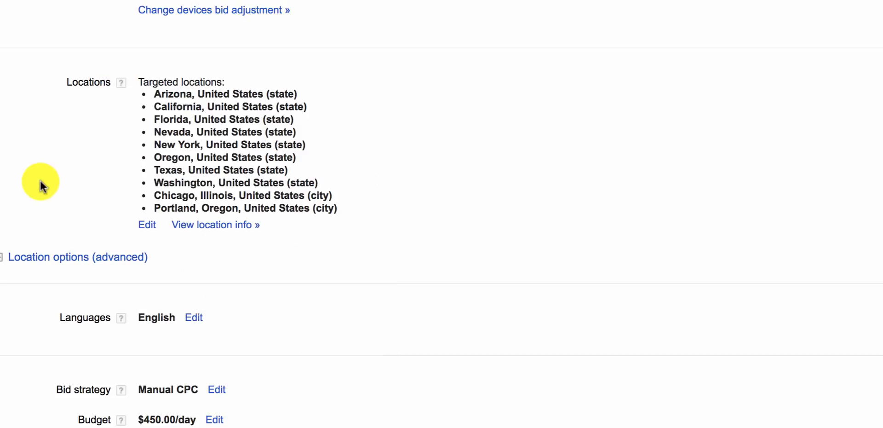
In the advanced location options, save the target as people in, searching for, or who show interest in my targeted location
{"action": "left_click", "coordinate": [49, 257]}
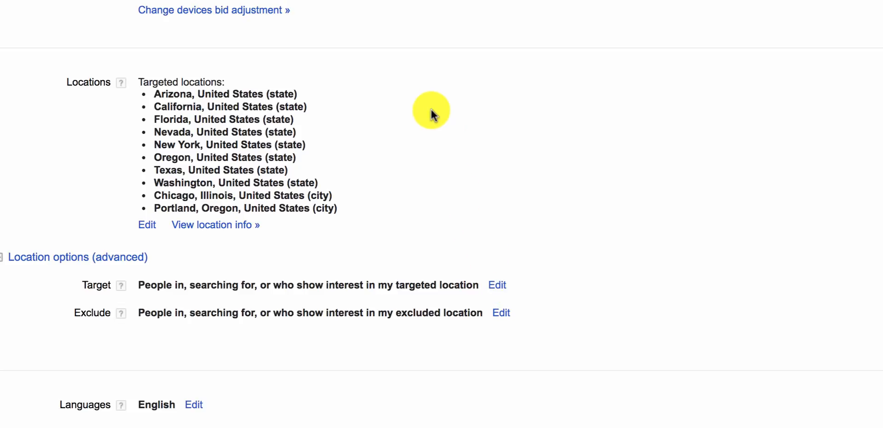
{"action": "left_click", "coordinate": [497, 285]}
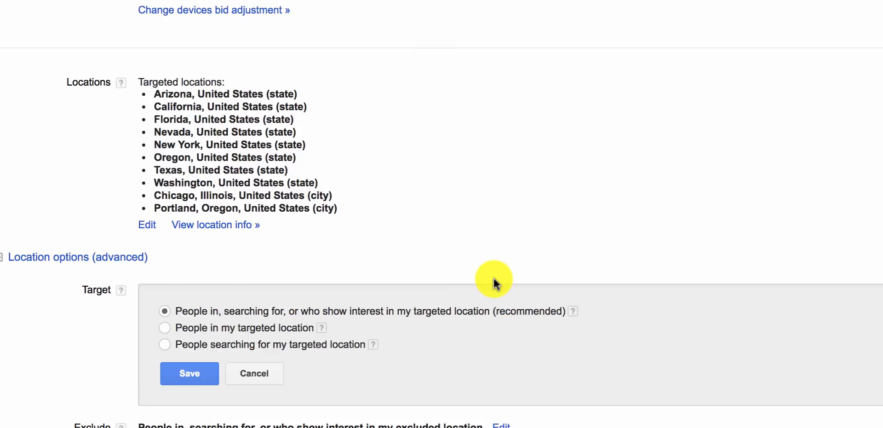
{"action": "left_click", "coordinate": [164, 328]}
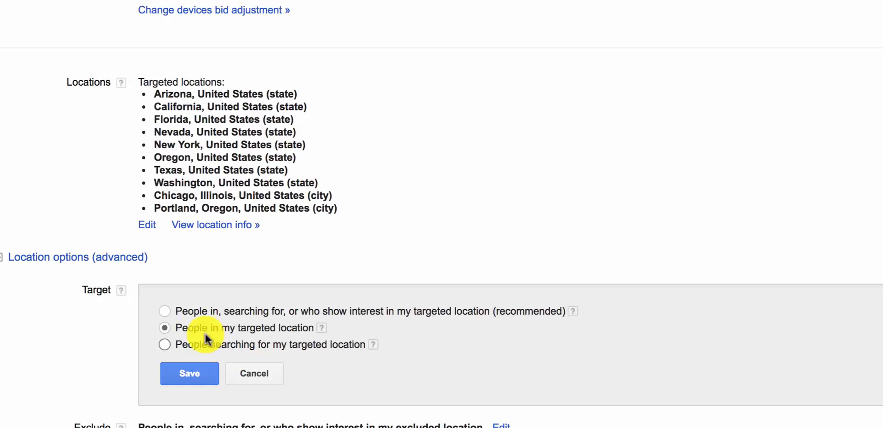
{"action": "left_click", "coordinate": [164, 311]}
{"action": "left_click", "coordinate": [188, 373]}
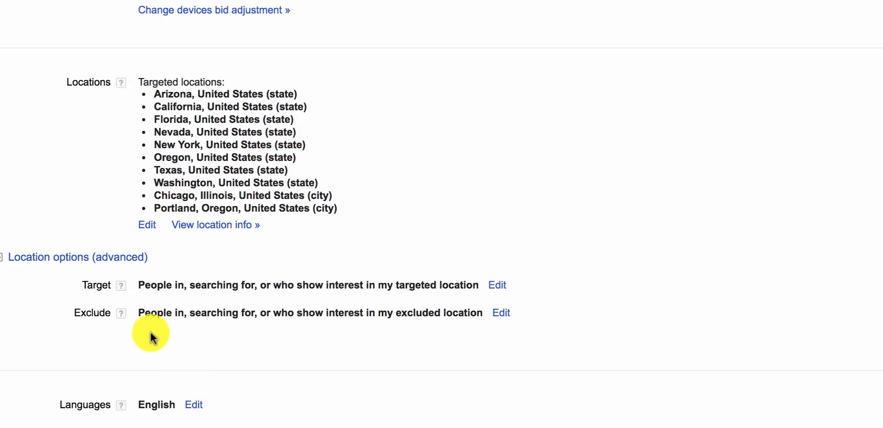
Review the bid strategy's Enhanced CPC option and the choices for changing the strategy, and cancel the edit
{"action": "scroll", "coordinate": [148, 335], "scroll_direction": "down", "scroll_amount": 5}
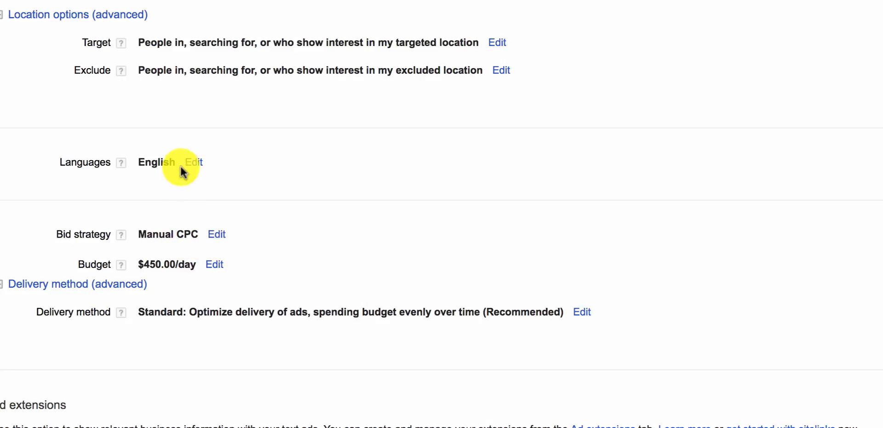
{"action": "left_click", "coordinate": [215, 235]}
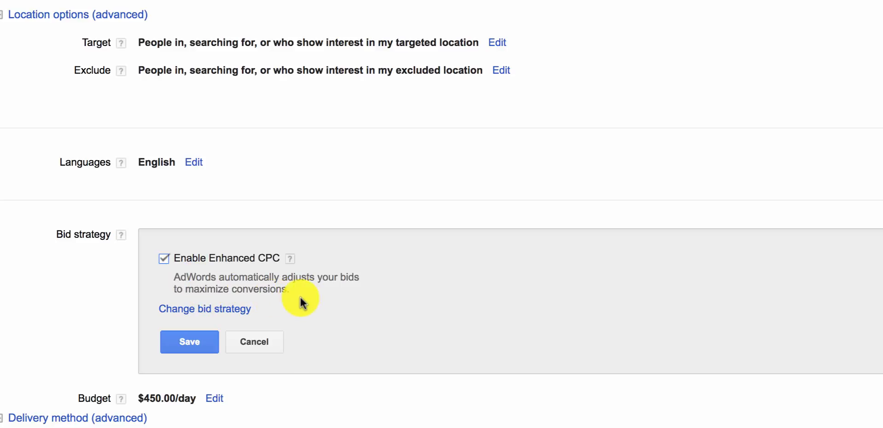
{"action": "left_click", "coordinate": [228, 309]}
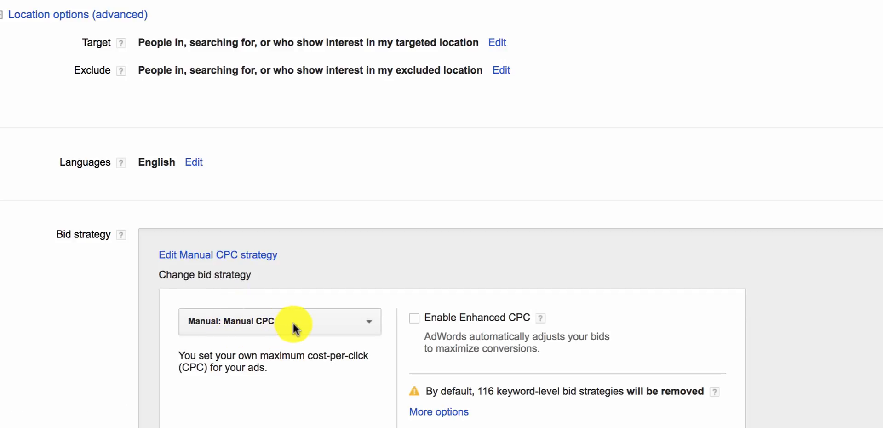
{"action": "scroll", "coordinate": [292, 322], "scroll_direction": "down", "scroll_amount": 3}
{"action": "left_click", "coordinate": [249, 343]}
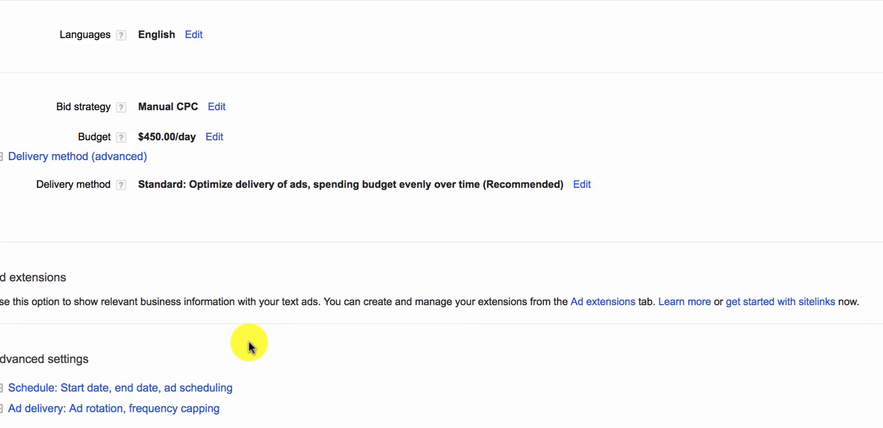
Review the Standard and Accelerated delivery method options and the campaign's start date, end date and ad scheduling
{"action": "left_click", "coordinate": [582, 185]}
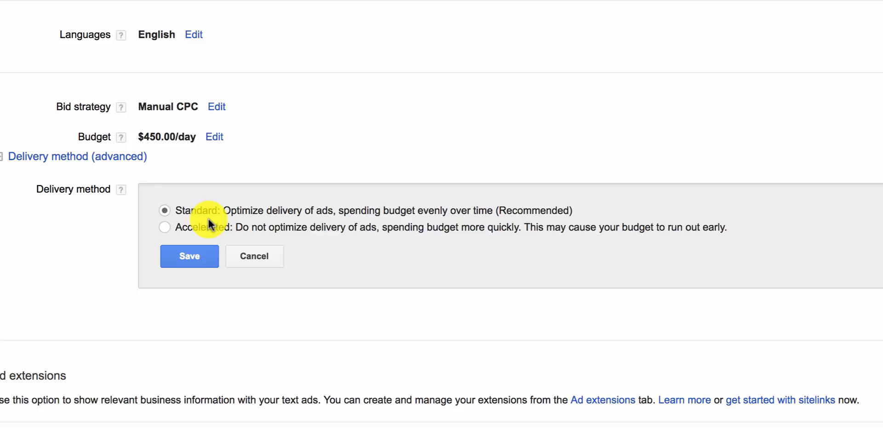
{"action": "left_click", "coordinate": [242, 260]}
{"action": "scroll", "coordinate": [244, 262], "scroll_direction": "down", "scroll_amount": 2}
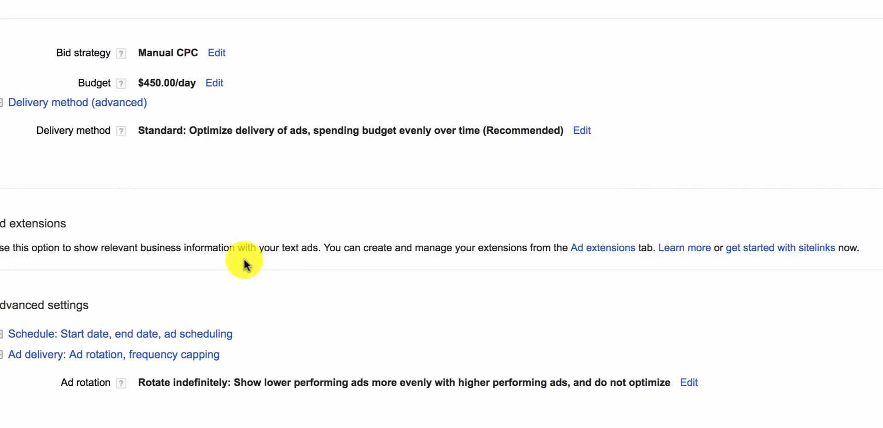
{"action": "scroll", "coordinate": [245, 263], "scroll_direction": "down", "scroll_amount": 3}
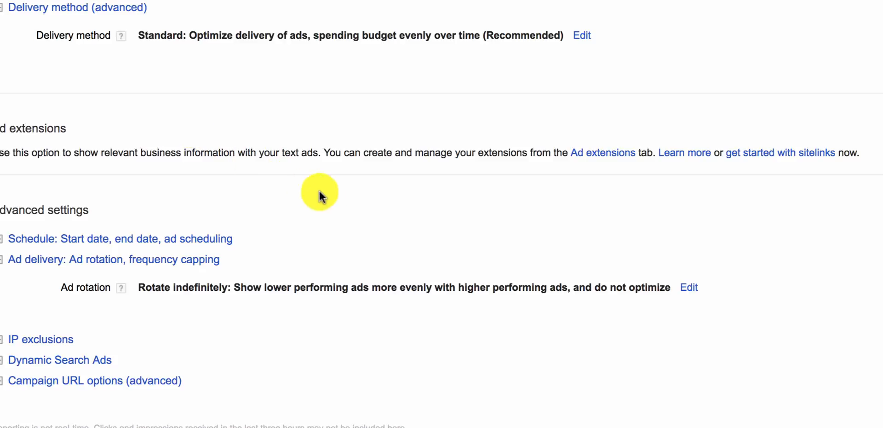
{"action": "left_click", "coordinate": [86, 240]}
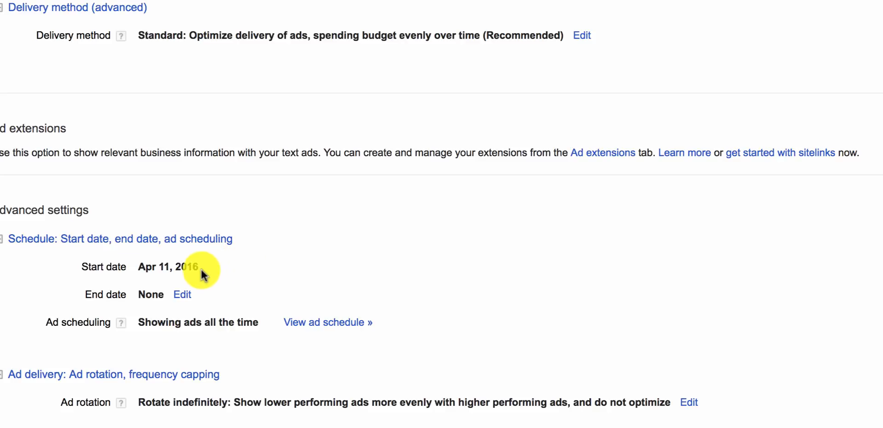
{"action": "left_click", "coordinate": [215, 245]}
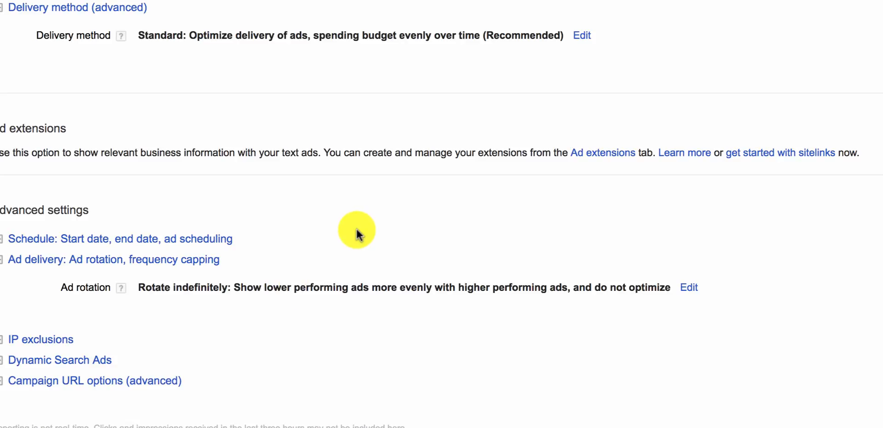
Review the ad rotation options, from Optimize to Rotate indefinitely, and cancel the edit
{"action": "left_click", "coordinate": [689, 288]}
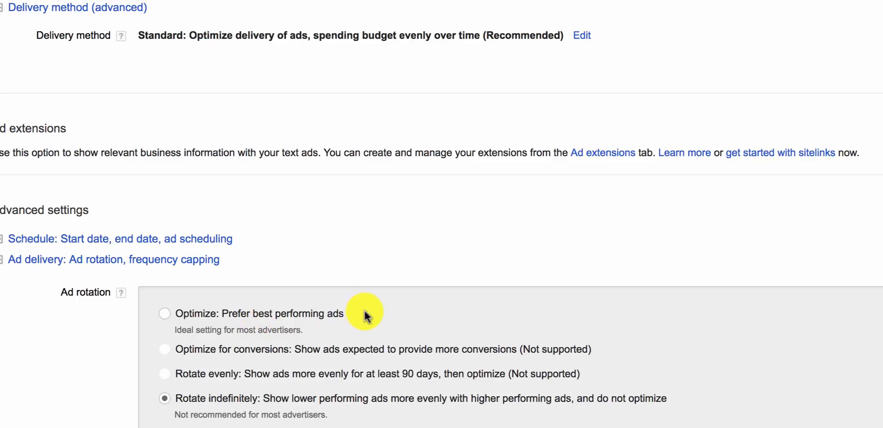
{"action": "scroll", "coordinate": [295, 298], "scroll_direction": "down", "scroll_amount": 1}
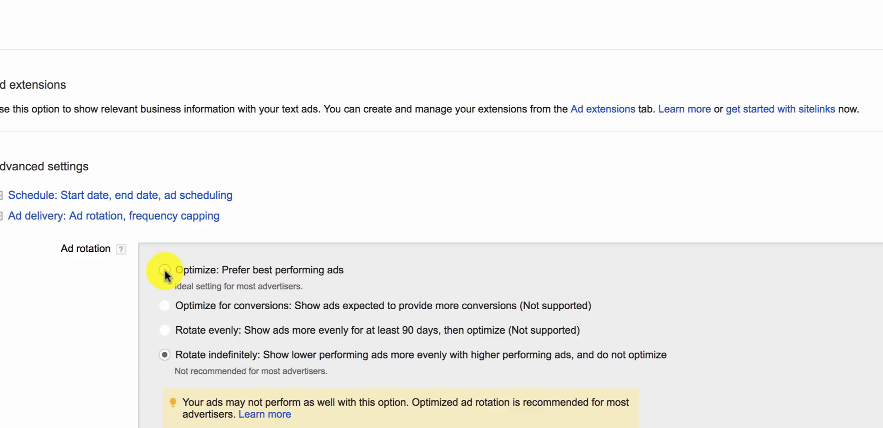
{"action": "scroll", "coordinate": [164, 276], "scroll_direction": "down", "scroll_amount": 3}
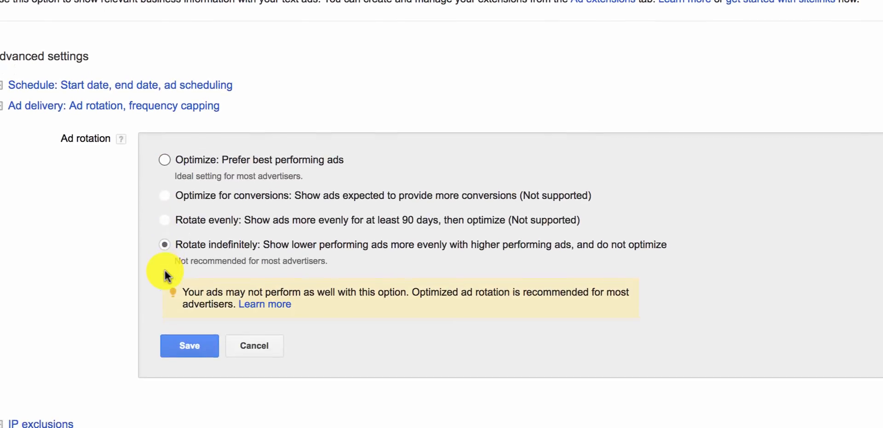
{"action": "left_click", "coordinate": [256, 349]}
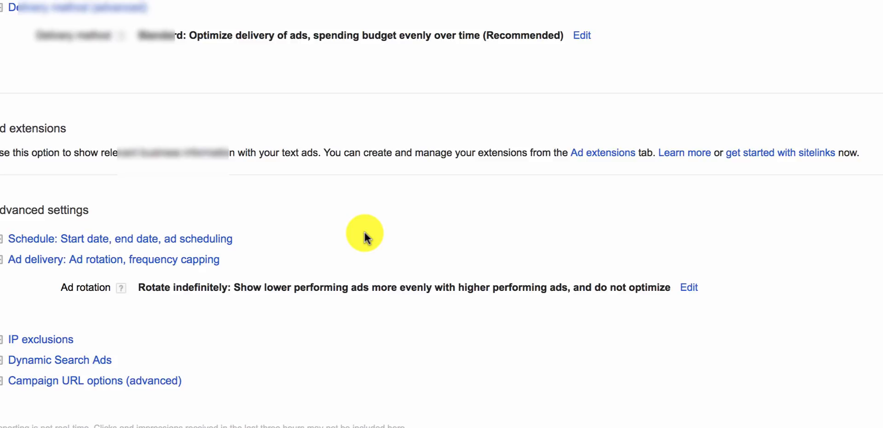
Open the change history from the all-campaigns settings and check its date range presets
{"action": "scroll", "coordinate": [364, 235], "scroll_direction": "up", "scroll_amount": 20}
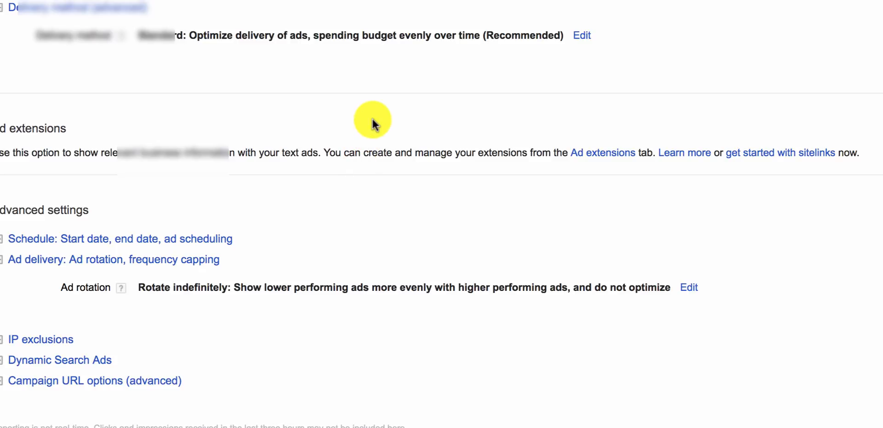
{"action": "scroll", "coordinate": [371, 118], "scroll_direction": "up", "scroll_amount": 15}
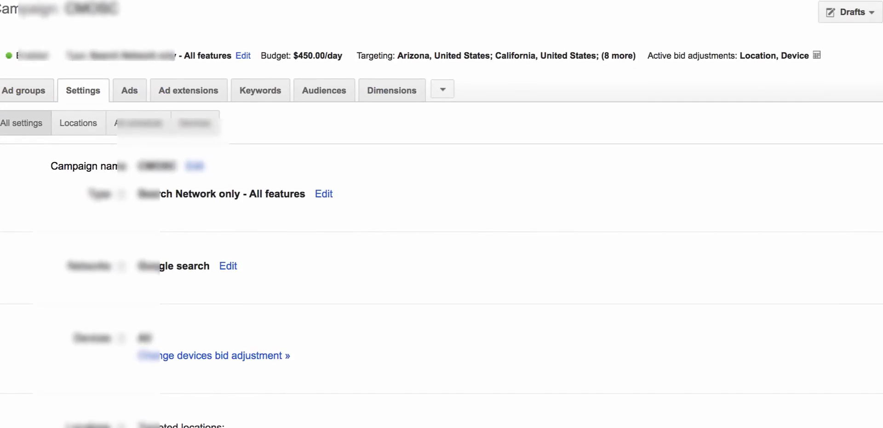
{"action": "left_click", "coordinate": [9, 2]}
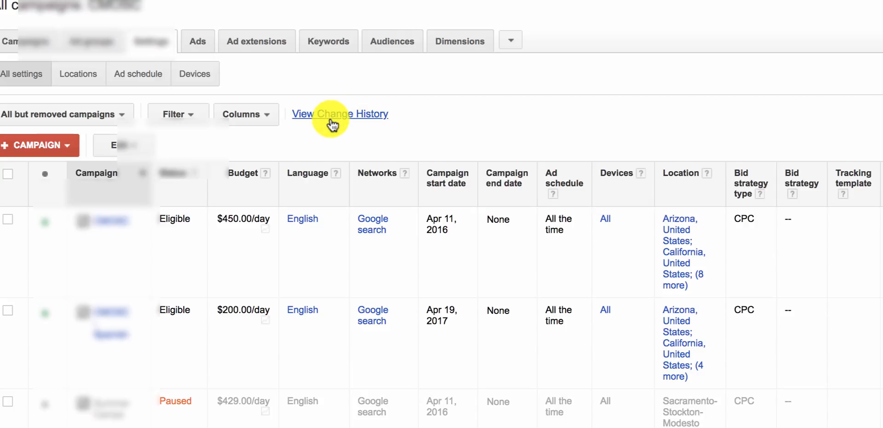
{"action": "left_click", "coordinate": [355, 117]}
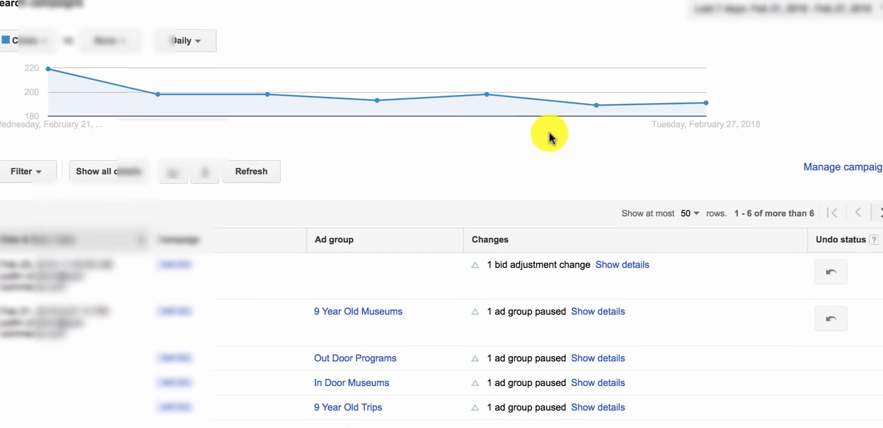
{"action": "left_click", "coordinate": [807, 9]}
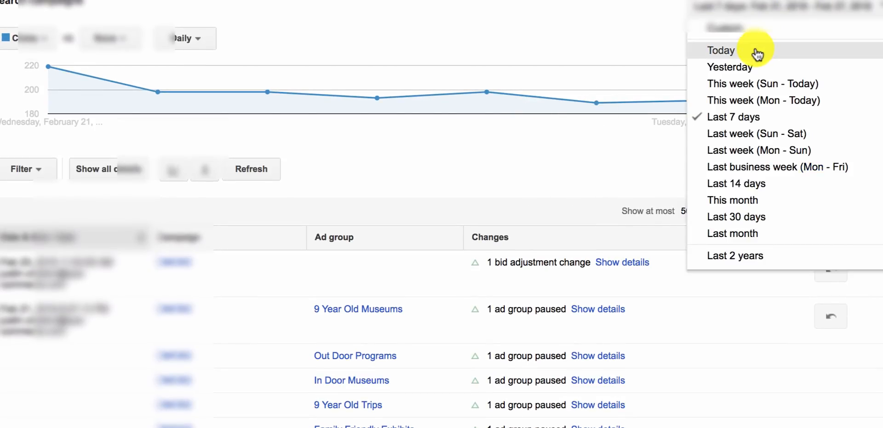
{"action": "left_click", "coordinate": [655, 134]}
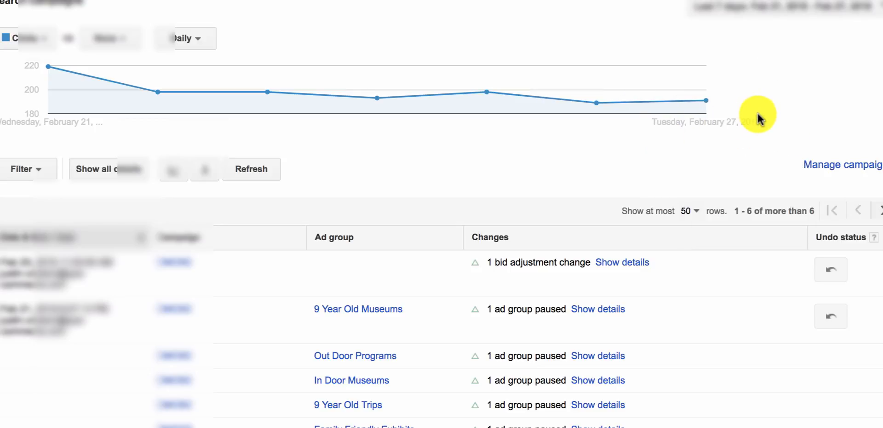